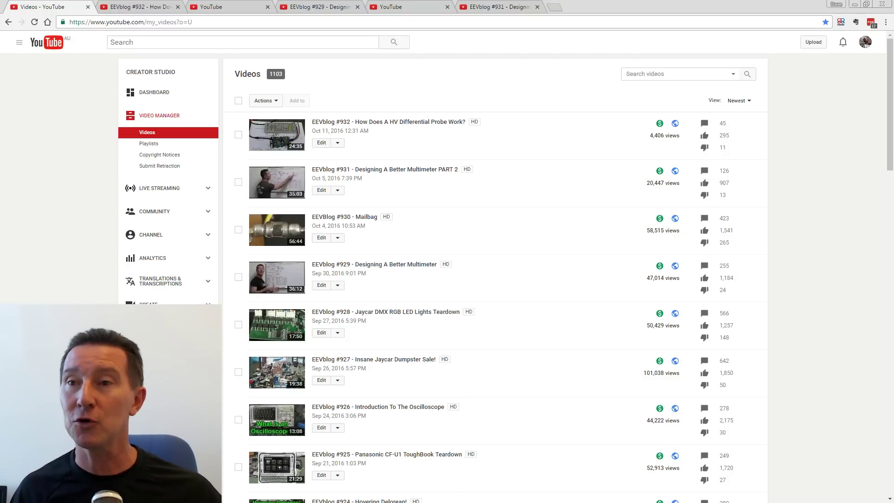
# Switch to the browser tab showing the EEVblog #932 watch page
pyautogui.click(148, 7)
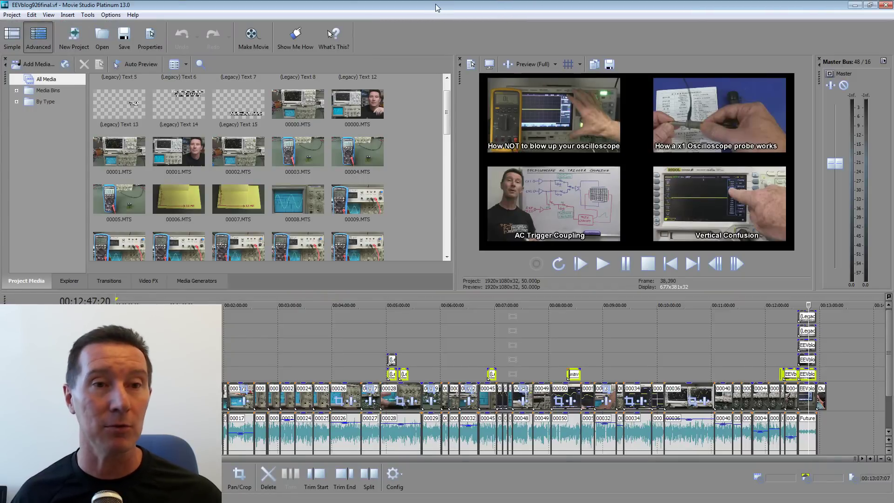
# Play the project's four-video ending from about 00:12:36, then minimise Movie Studio
pyautogui.click(799, 305)
pyautogui.press('space')
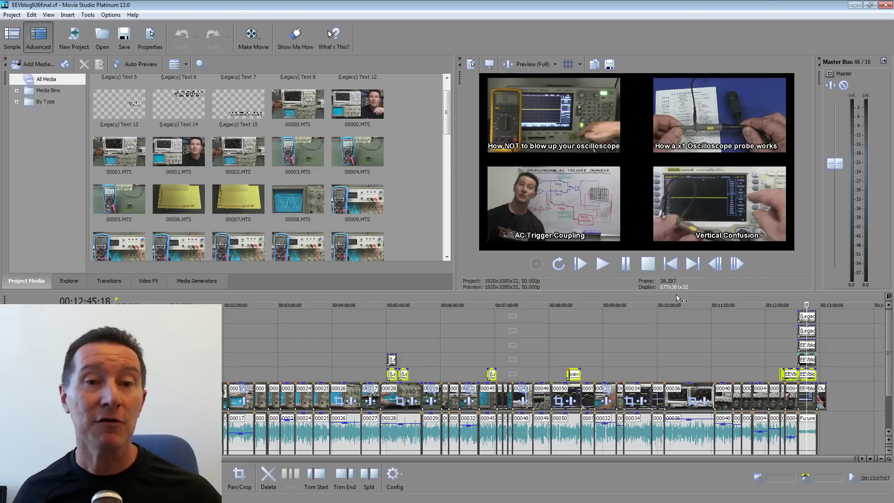
pyautogui.click(848, 4)
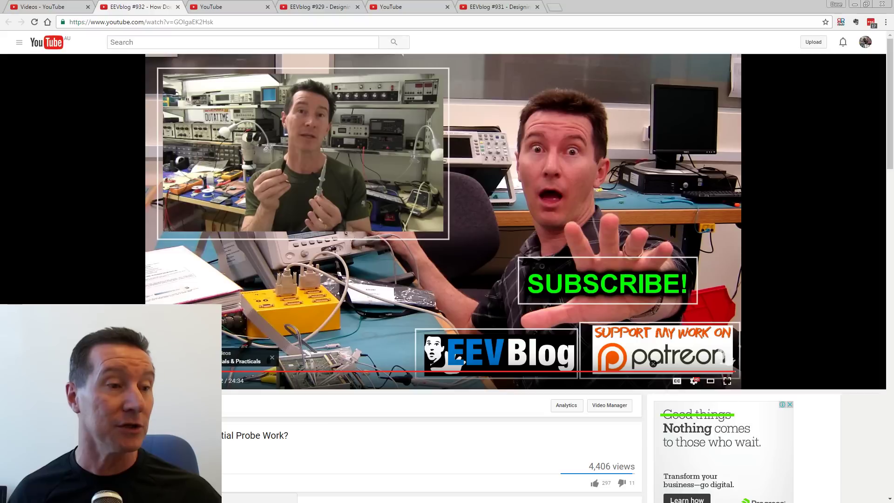
# Reload the #932 page and open its Annotations editor past the end-screen conflict notice
pyautogui.press('F5')
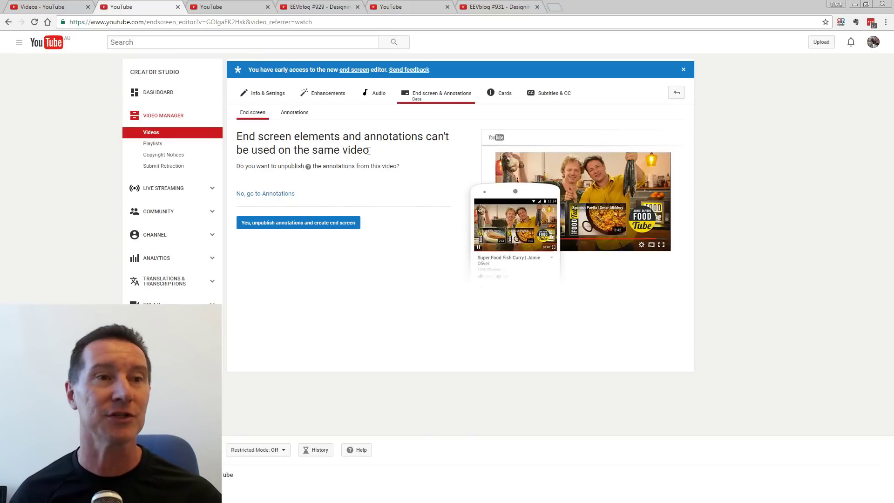
pyautogui.click(292, 115)
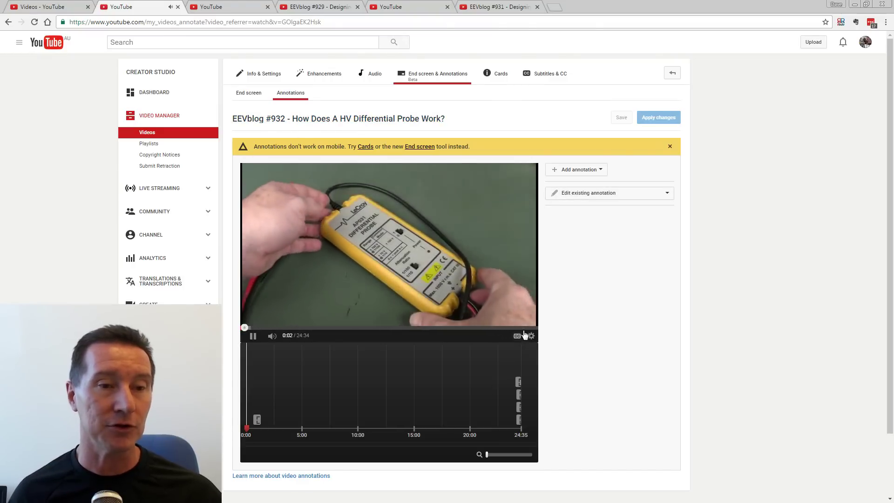
# Seek #932 to its end card at 24:16 and inspect the Spotlight annotation, adding nothing
pyautogui.click(516, 372)
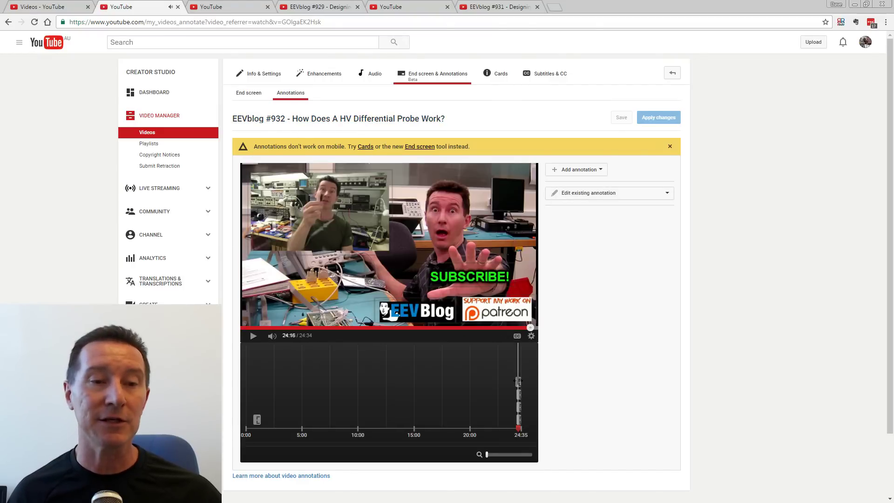
pyautogui.moveTo(487, 455); pyautogui.dragTo(504, 456)
pyautogui.moveTo(356, 443); pyautogui.dragTo(536, 447)
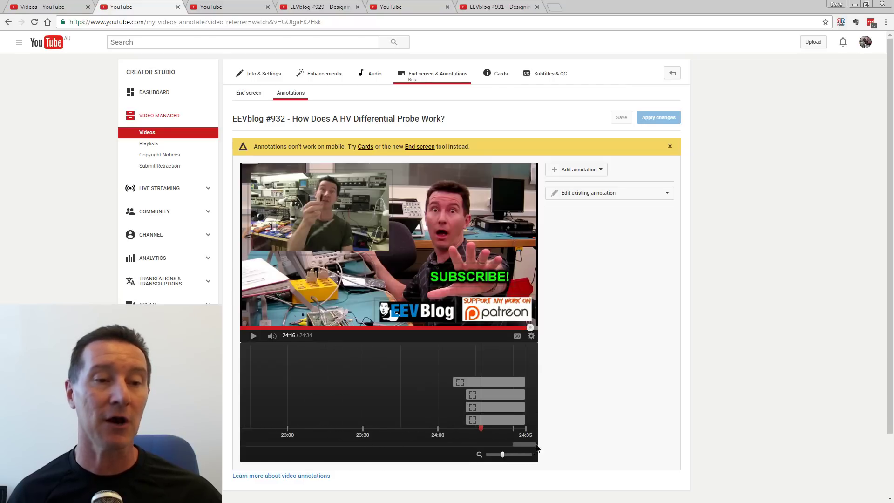
pyautogui.click(498, 382)
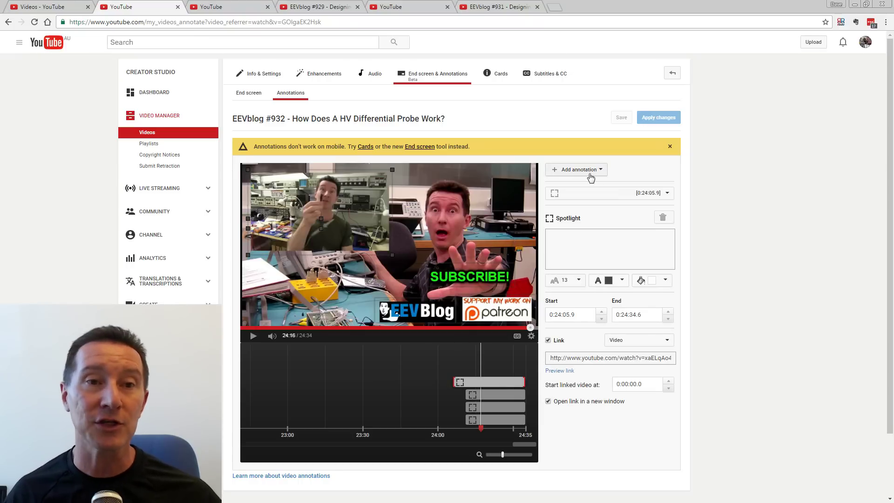
pyautogui.click(606, 172)
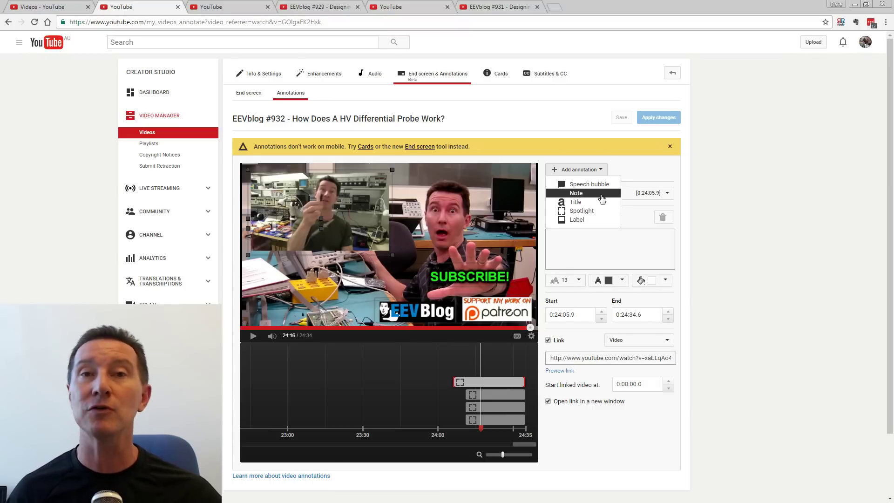
pyautogui.click(701, 129)
pyautogui.moveTo(393, 226)
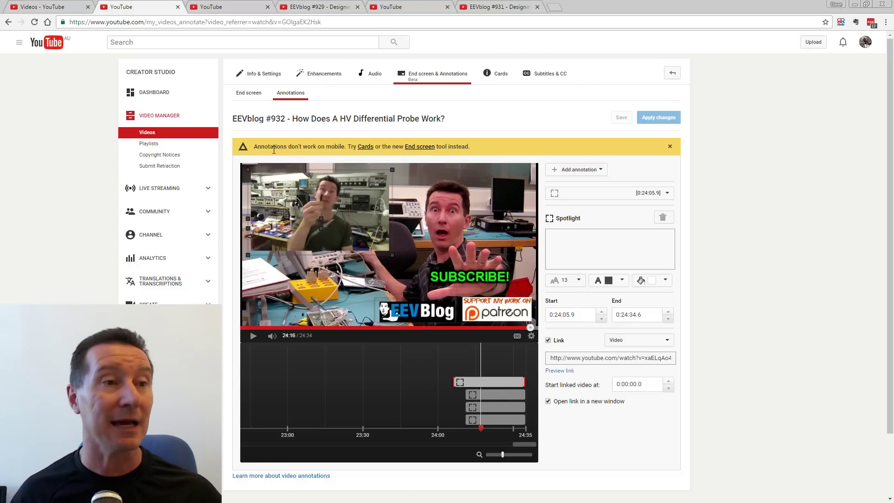
# Highlight the 'Annotations don't work on mobile.' warning, then switch to Movie Studio
pyautogui.moveTo(255, 145); pyautogui.dragTo(348, 144)
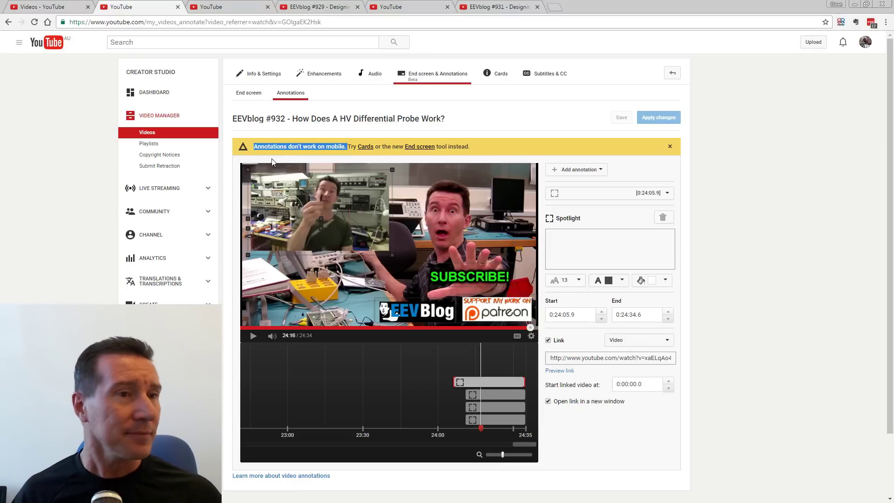
pyautogui.click(293, 146)
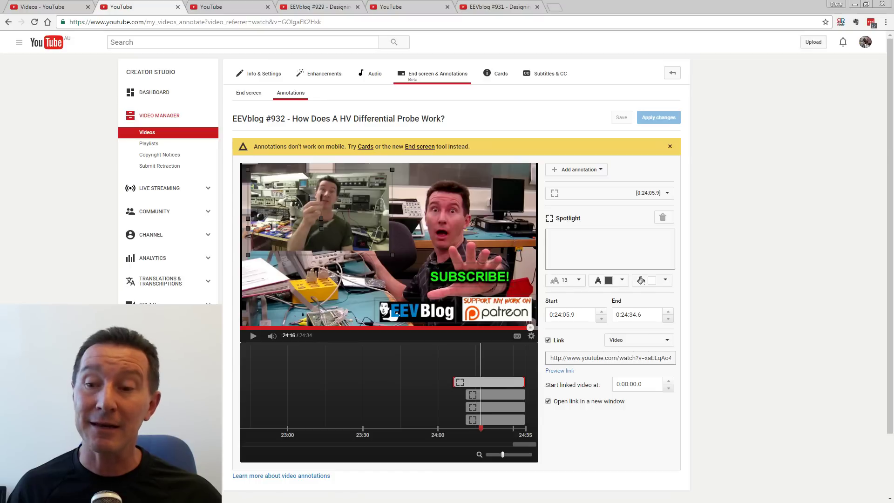
pyautogui.hotkey('alt', 'Tab')
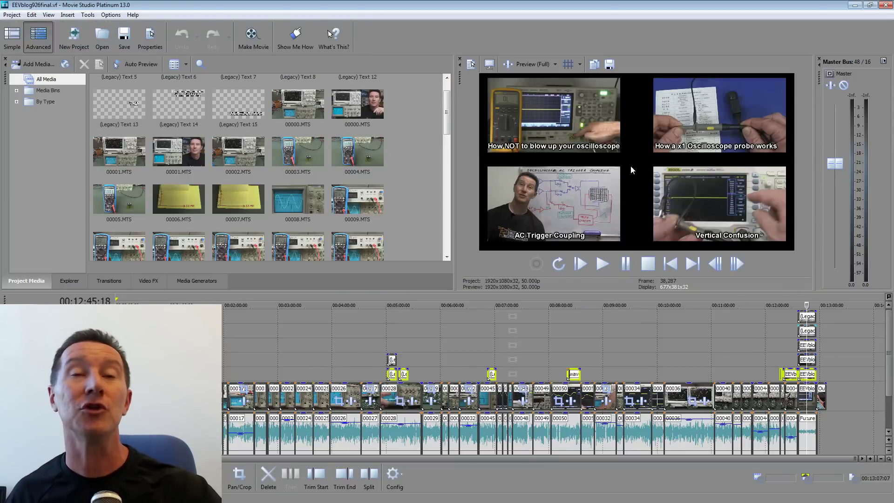
# Minimise Movie Studio and bring up the EEVblog #926 annotations editor tab
pyautogui.click(855, 4)
pyautogui.click(224, 8)
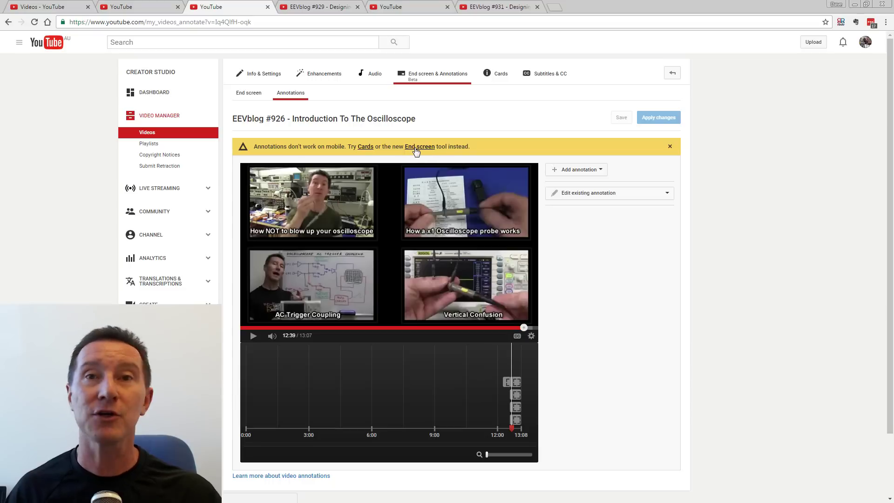
# Glance at the #929 watch page, then show the #931 end screen editor
pyautogui.click(323, 7)
pyautogui.click(419, 7)
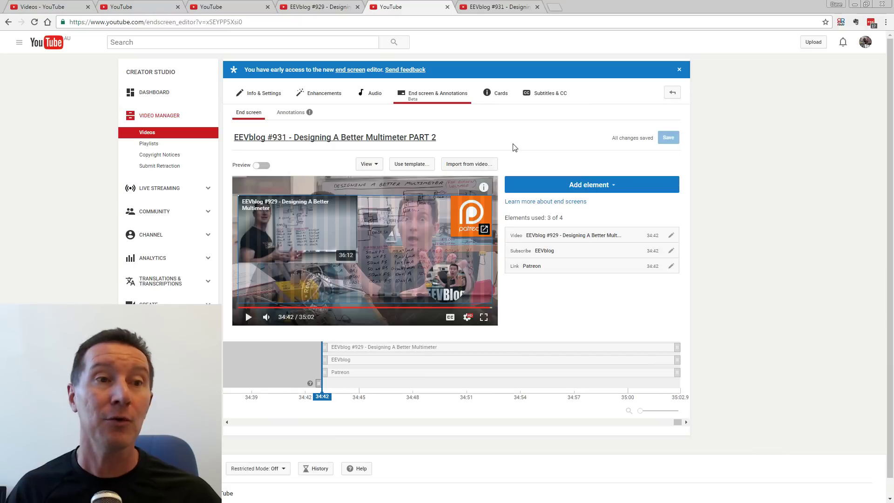
# Nudge the #929 video element slightly upward in the end screen, then switch to Movie Studio
pyautogui.click(596, 184)
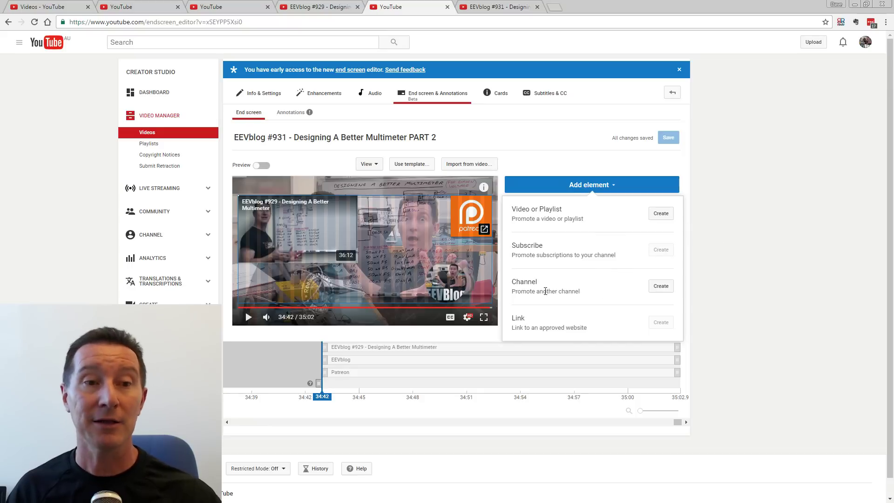
pyautogui.click(543, 155)
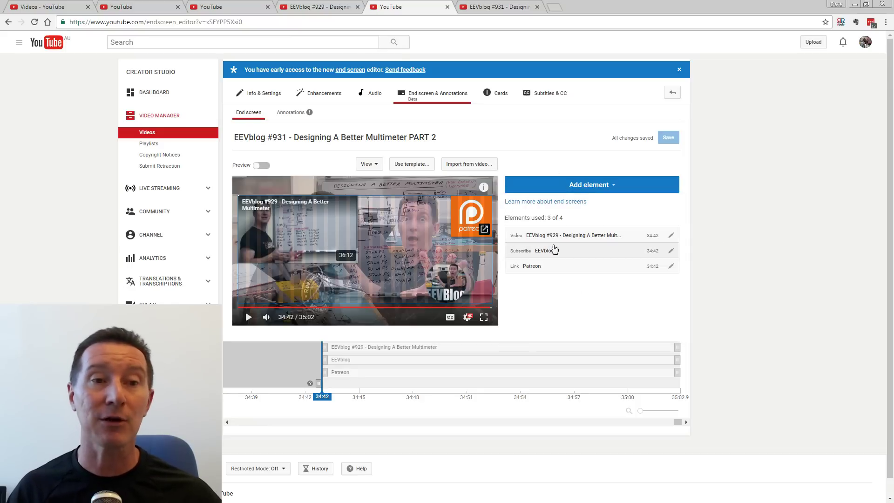
pyautogui.click(306, 220)
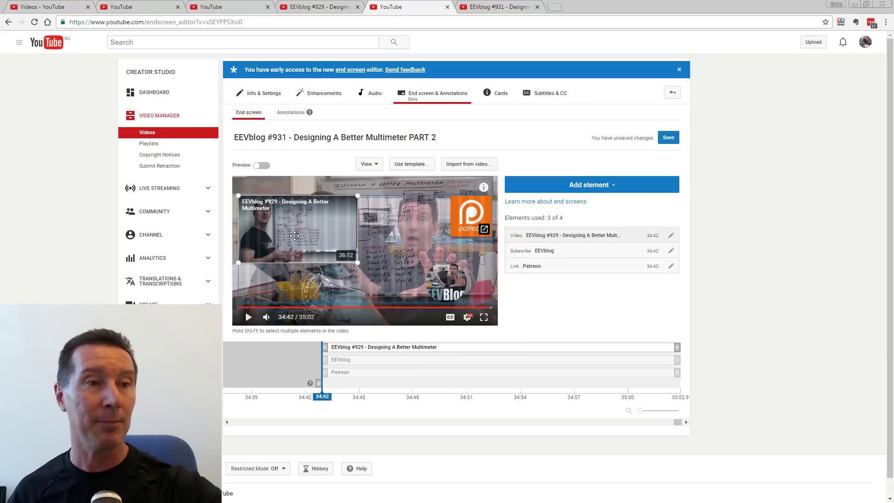
pyautogui.moveTo(289, 235); pyautogui.dragTo(296, 212)
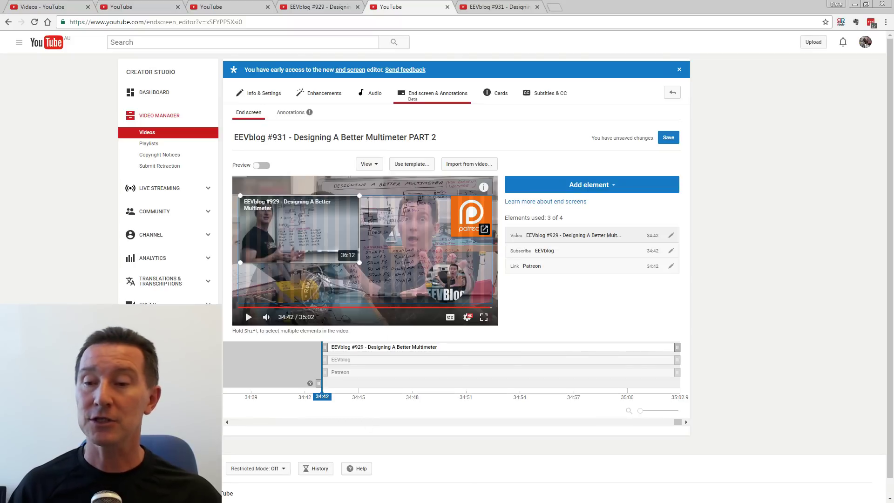
pyautogui.hotkey('alt', 'Tab')
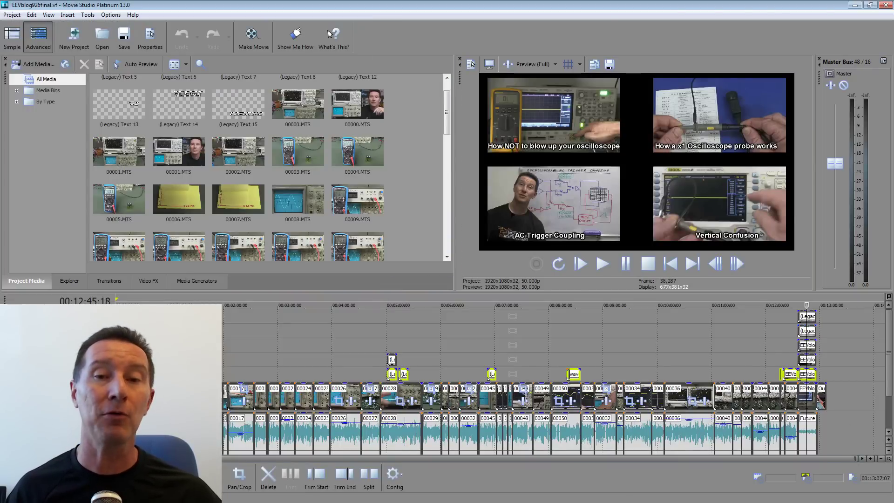
pyautogui.click(821, 308)
pyautogui.scroll(5, 598, 404)
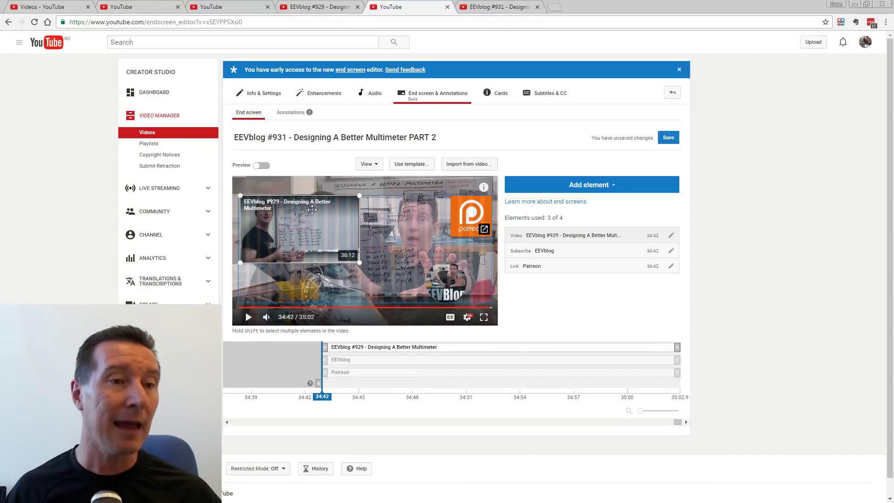
pyautogui.moveTo(302, 222)
pyautogui.mouseDown()
pyautogui.moveTo(303, 214)
pyautogui.moveTo(295, 221)
pyautogui.mouseUp()
# Inspect the Patreon and subscribe elements, scrub to 34:50, then switch to the #932 annotations tab
pyautogui.click(512, 266)
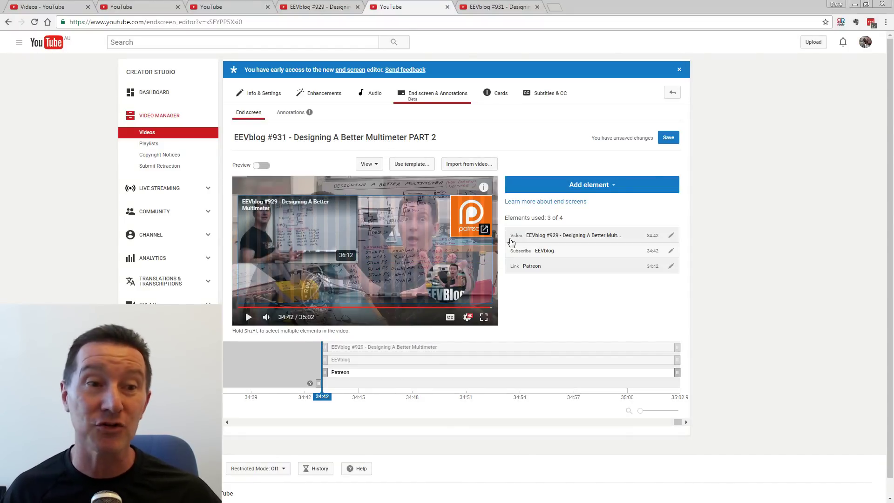
pyautogui.click(447, 291)
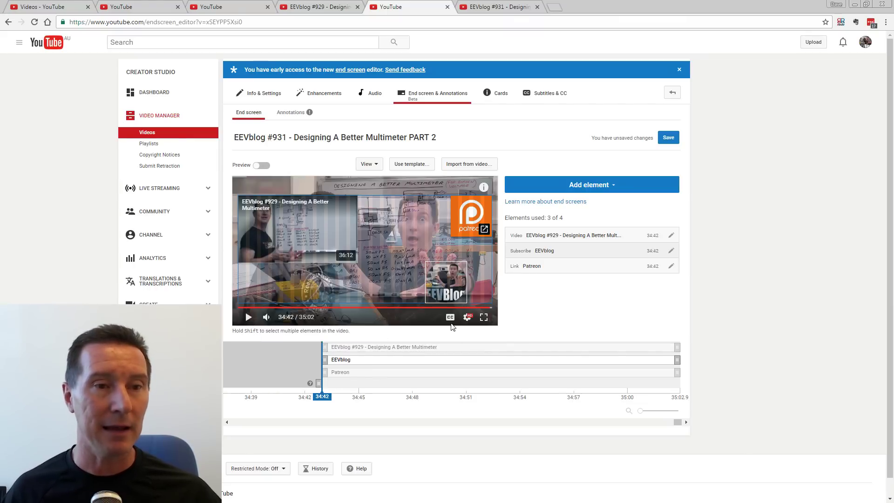
pyautogui.moveTo(322, 390); pyautogui.dragTo(450, 395)
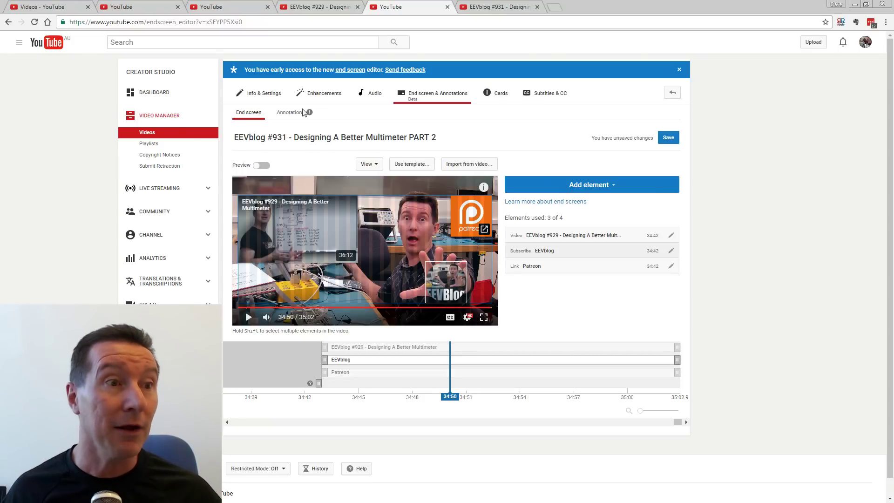
pyautogui.hotkey('ctrl', '2')
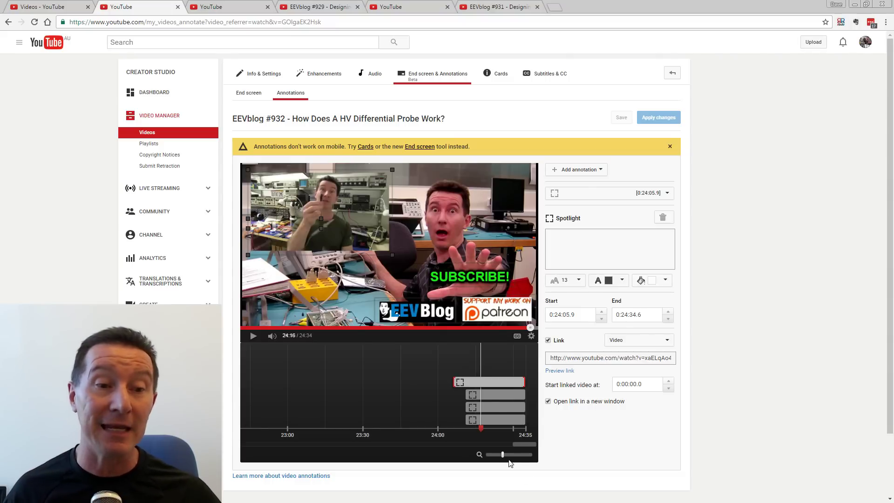
# Zoom out the #932 annotation timeline, scrub to 18:22, check annotation types, then seek to 12:52
pyautogui.moveTo(503, 456); pyautogui.dragTo(492, 456)
pyautogui.moveTo(517, 428); pyautogui.dragTo(334, 428)
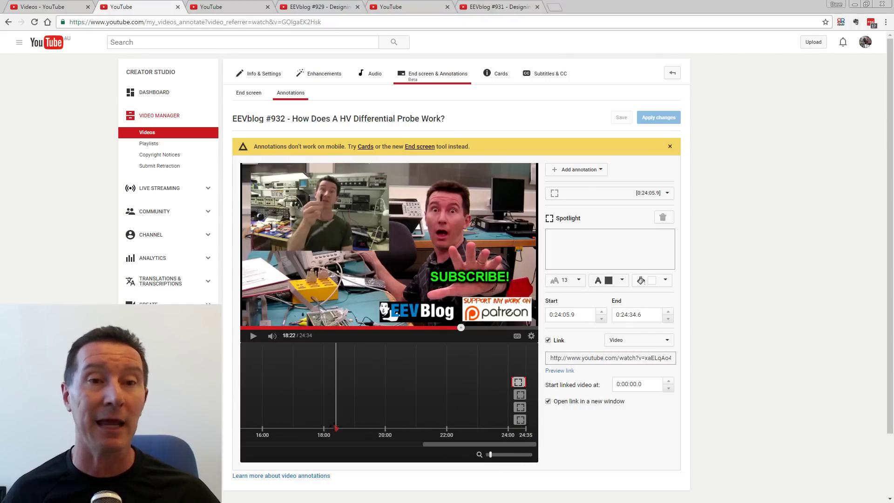
pyautogui.click(599, 170)
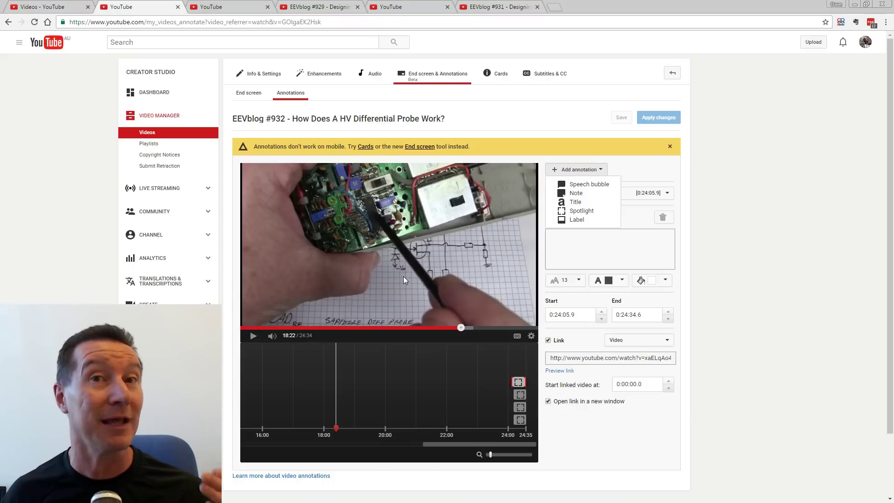
pyautogui.click(395, 327)
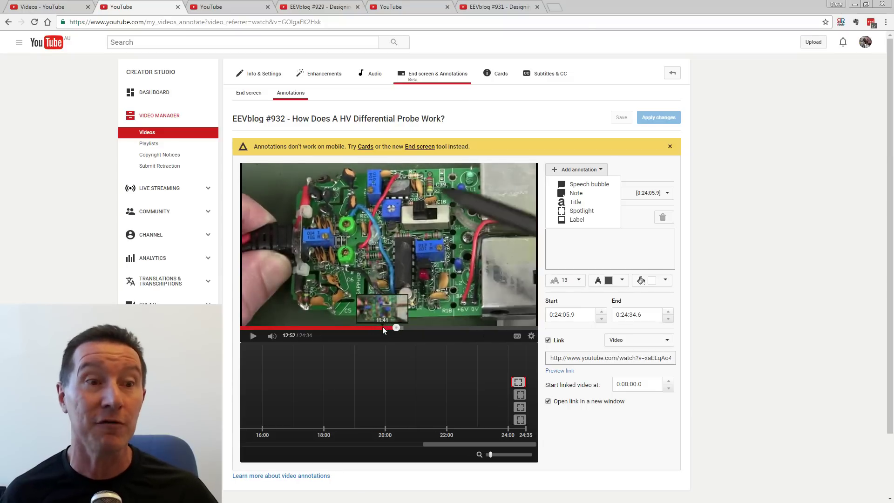
# Open the #932 end screen, highlight its annotations-conflict warning, then minimize Movie Studio
pyautogui.click(248, 97)
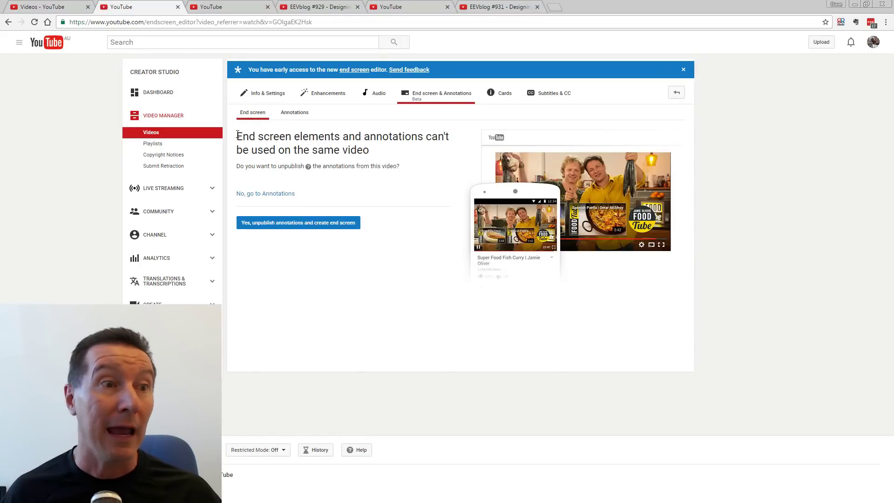
pyautogui.moveTo(237, 136); pyautogui.dragTo(370, 150)
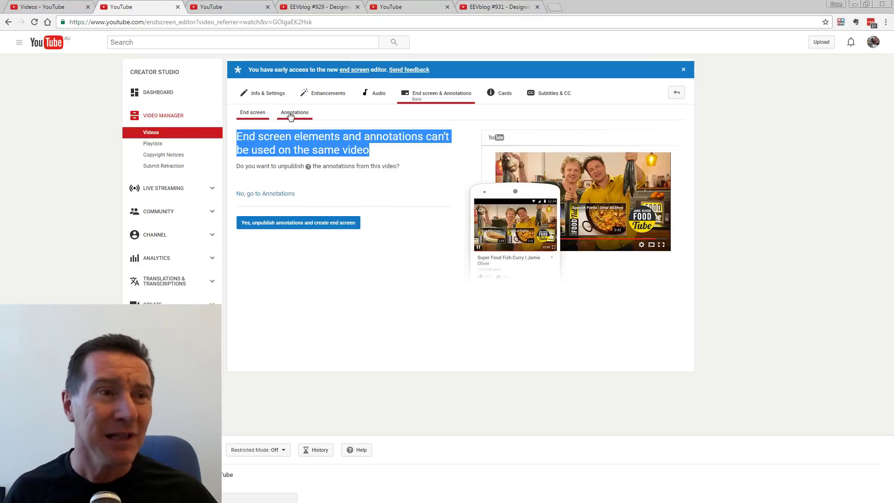
pyautogui.click(300, 145)
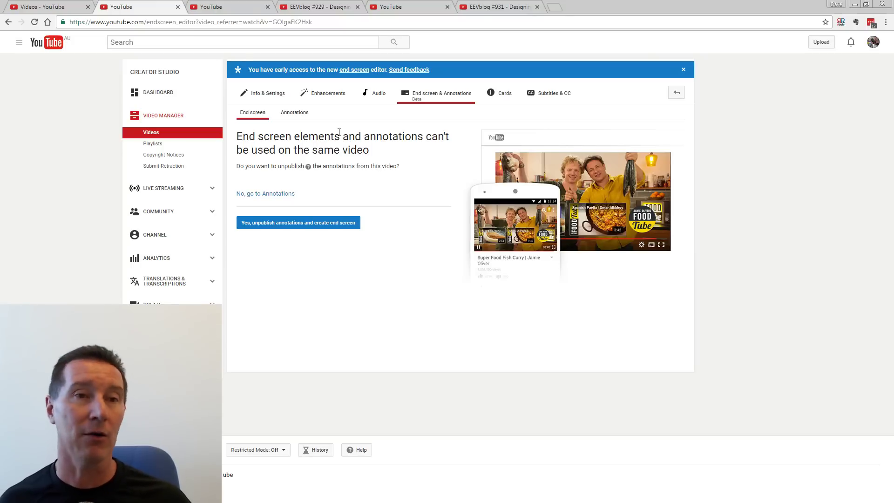
pyautogui.hotkey('alt', 'Tab')
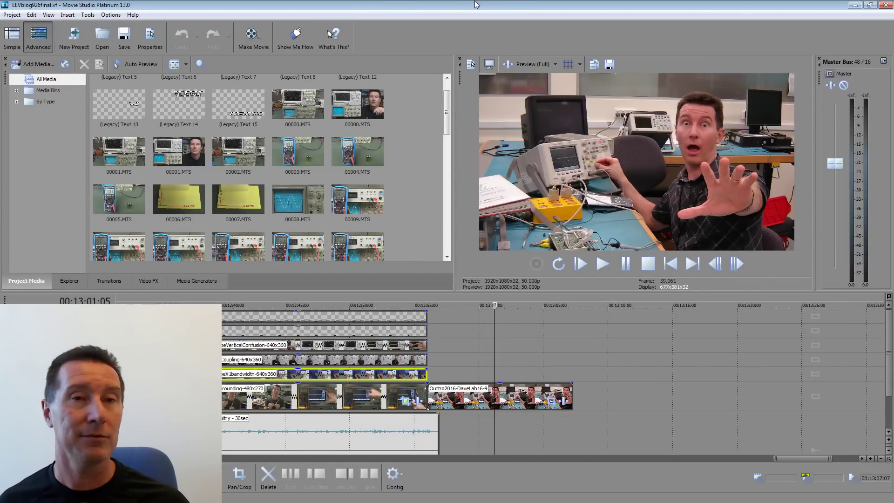
pyautogui.click(855, 5)
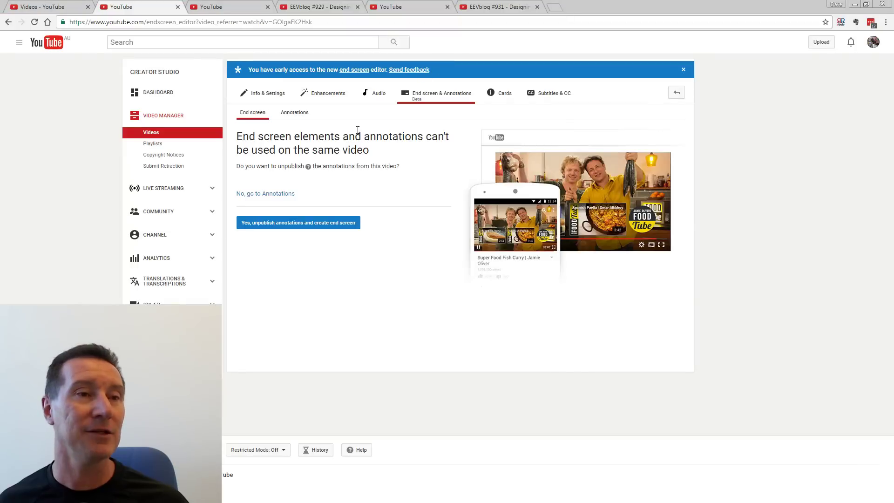